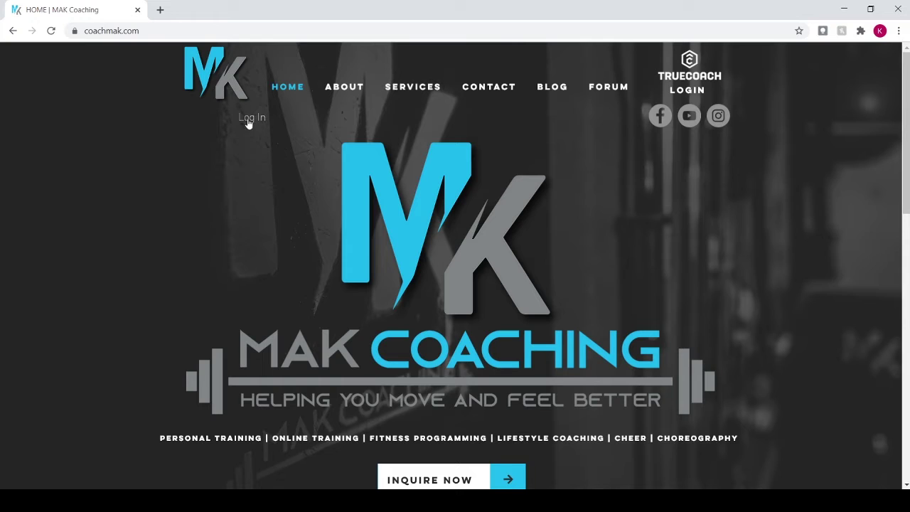
- Open the site's member login form, checking the sign-up options before returning to the login options
left_click(253, 122)
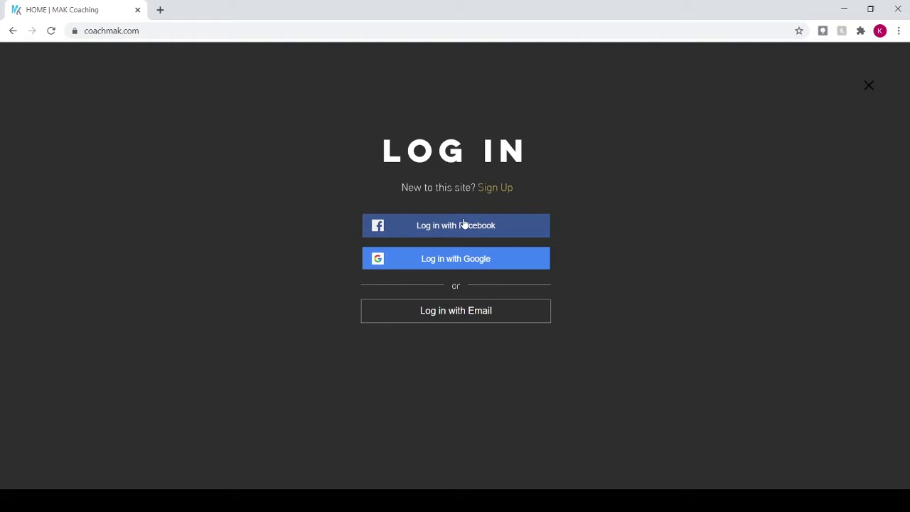
left_click(496, 189)
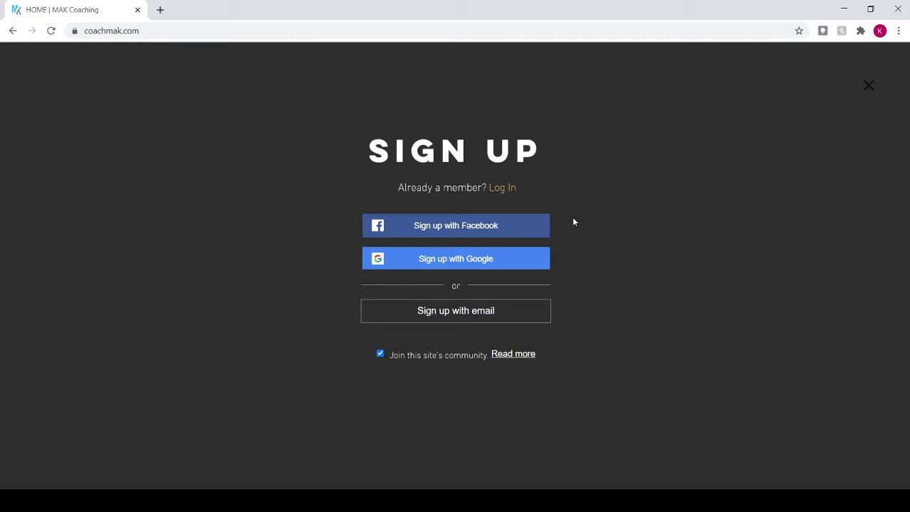
left_click(502, 190)
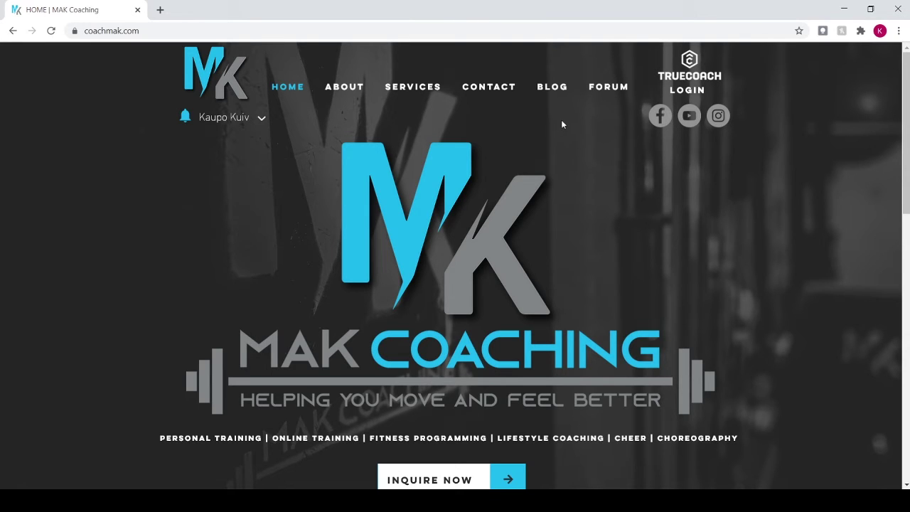
- Follow the author of the April Theme of the Month 2021 blog post through their member profile
left_click(552, 89)
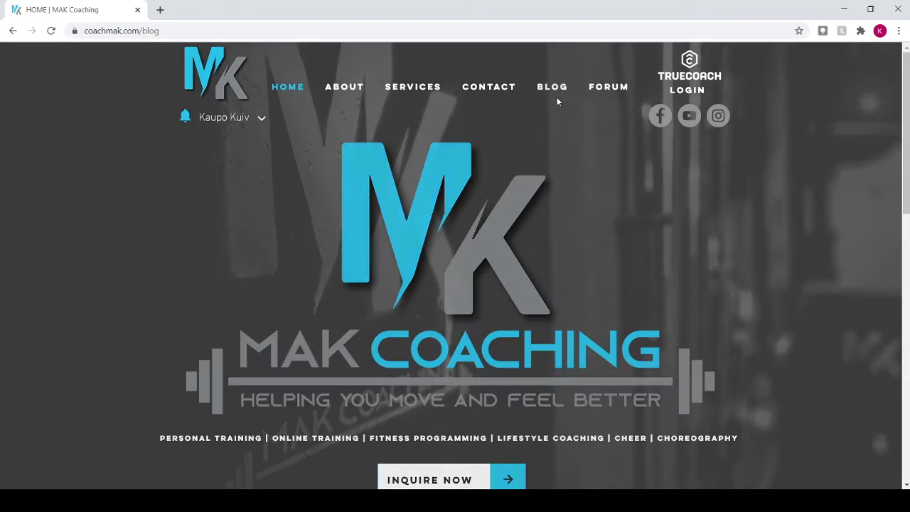
scroll(695, 181, "down", 3)
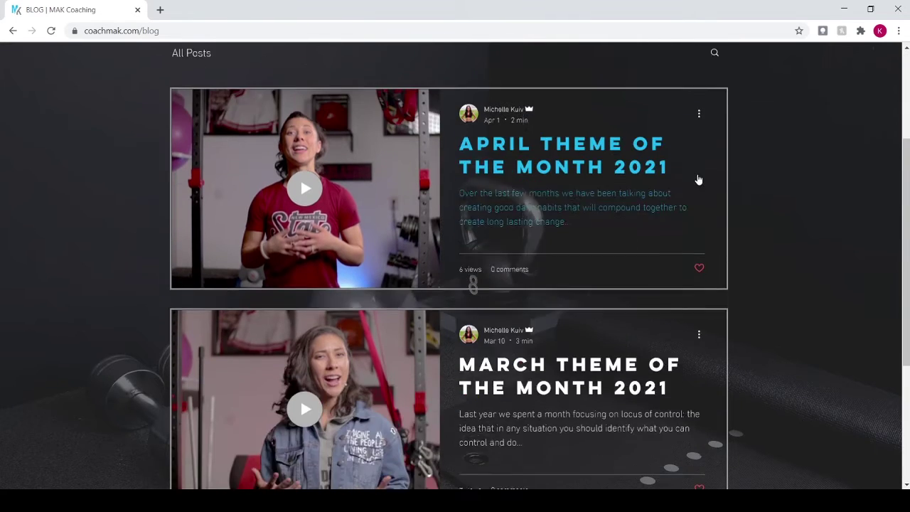
scroll(572, 114, "up", 1)
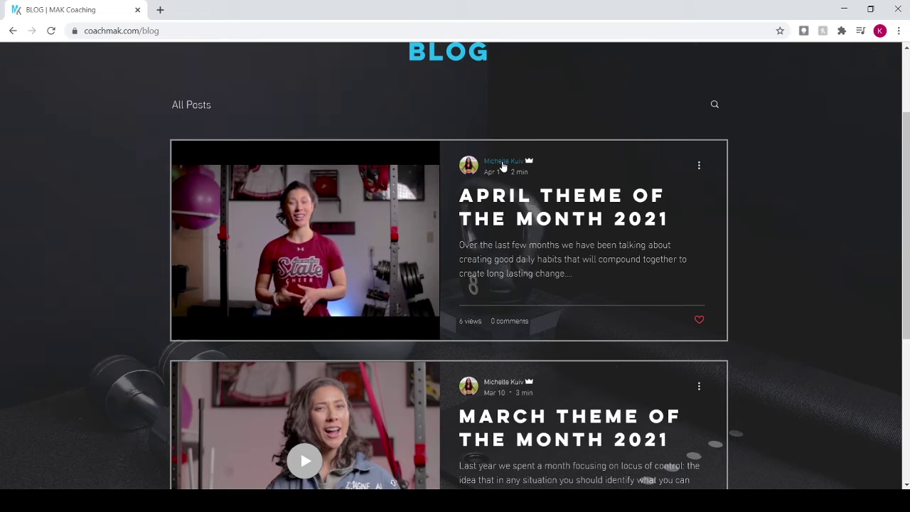
left_click(503, 163)
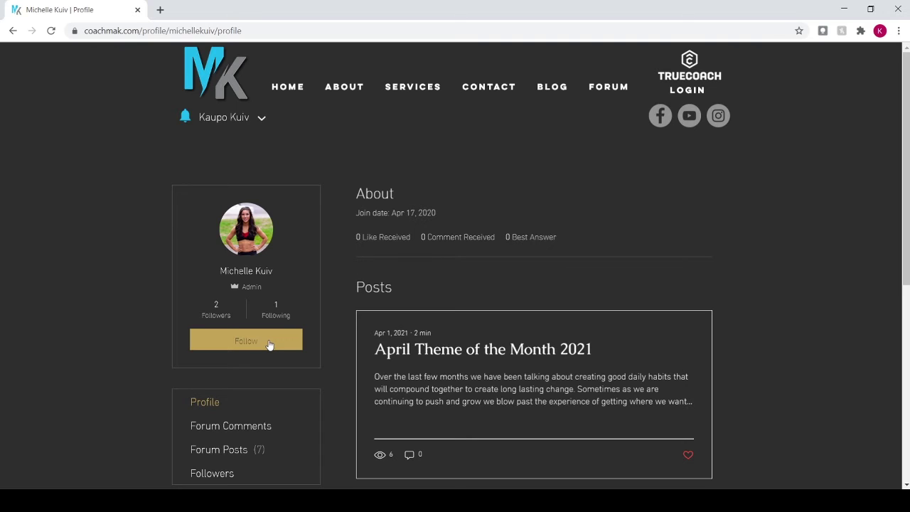
left_click(269, 345)
- Open your own member profile and examine its About section and the list of profile pages
left_click(260, 119)
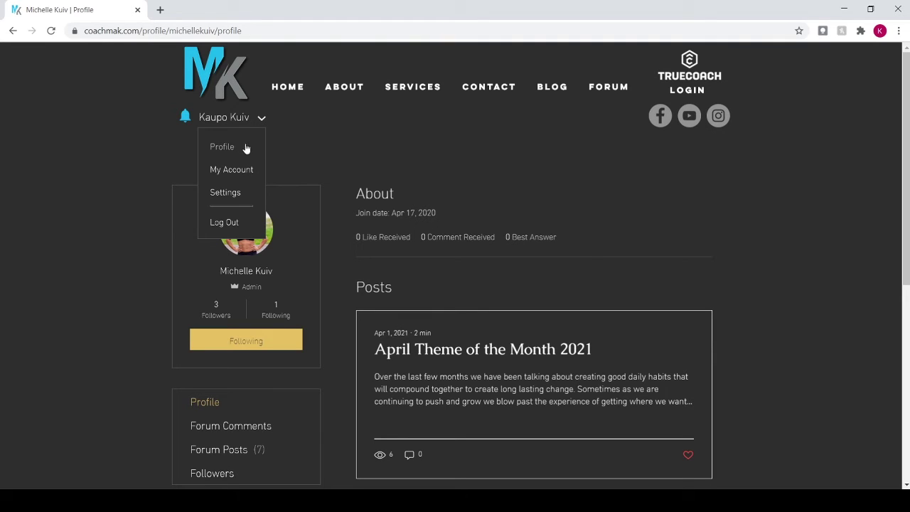
left_click(243, 148)
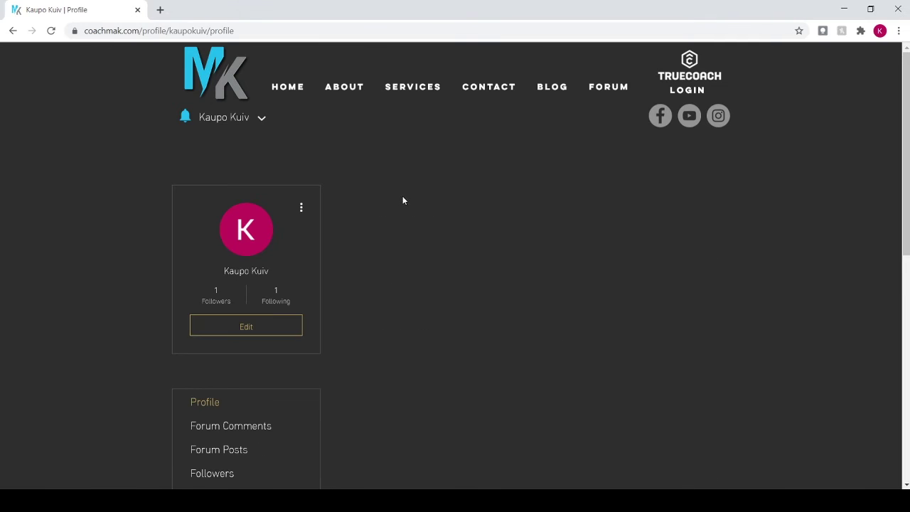
scroll(438, 210, "down", 1)
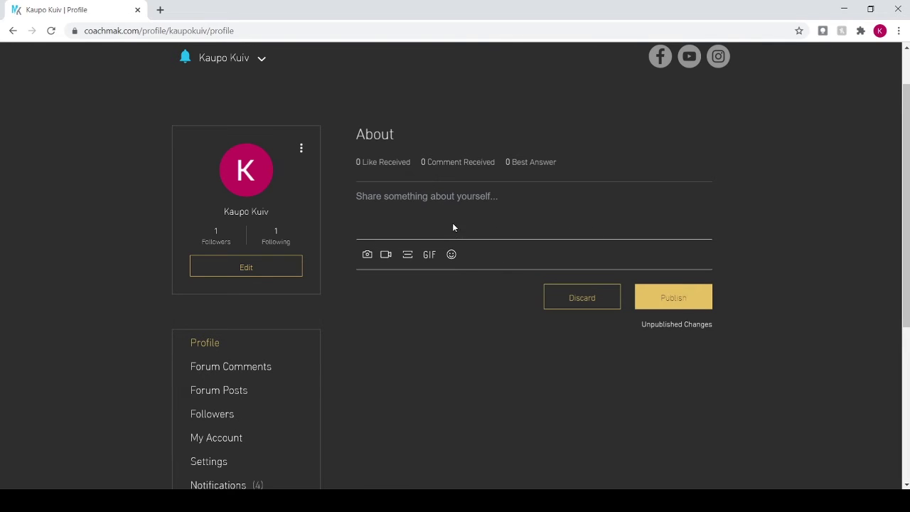
scroll(342, 203, "down", 2)
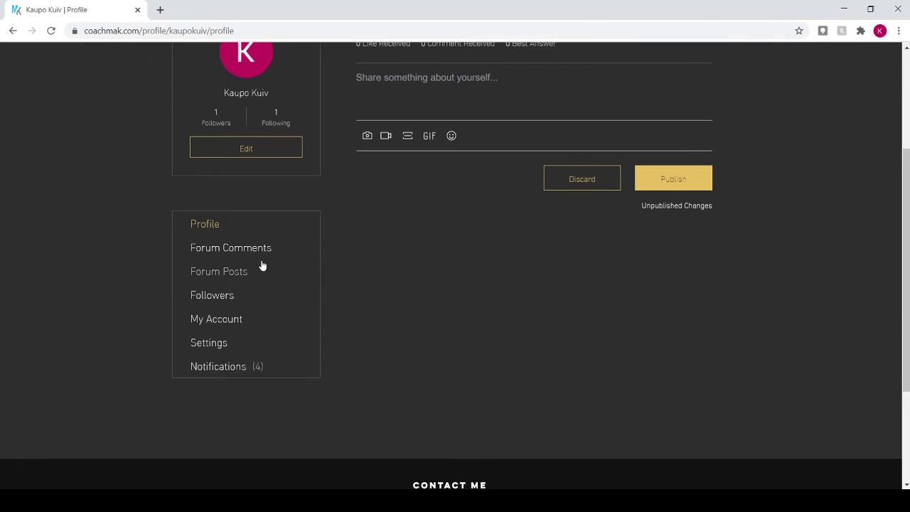
- Open the My Account page and review the personal info fields, including names, contact email and phone
left_click(235, 318)
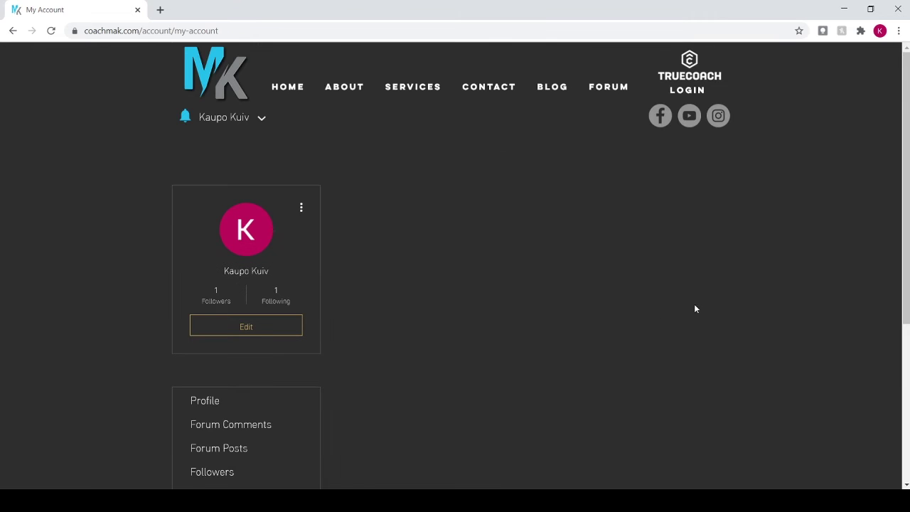
scroll(688, 298, "down", 1)
scroll(689, 314, "down", 1)
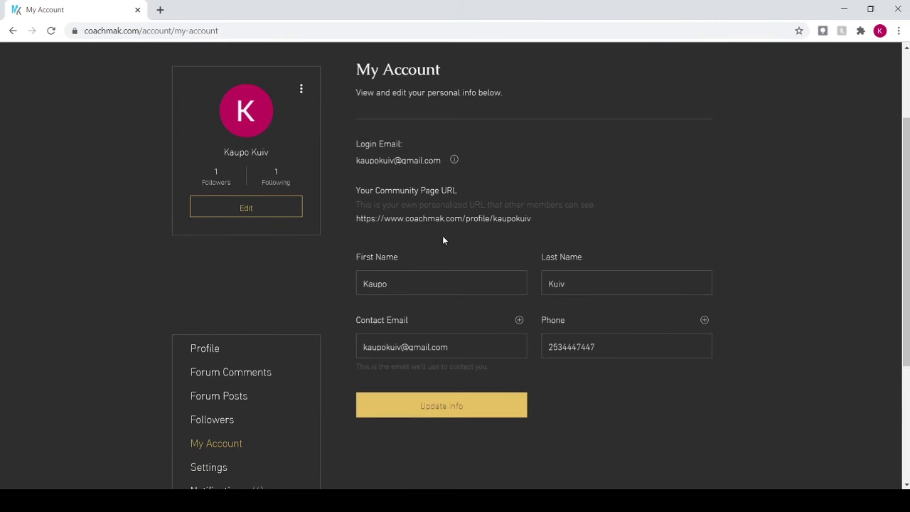
scroll(505, 270, "down", 1)
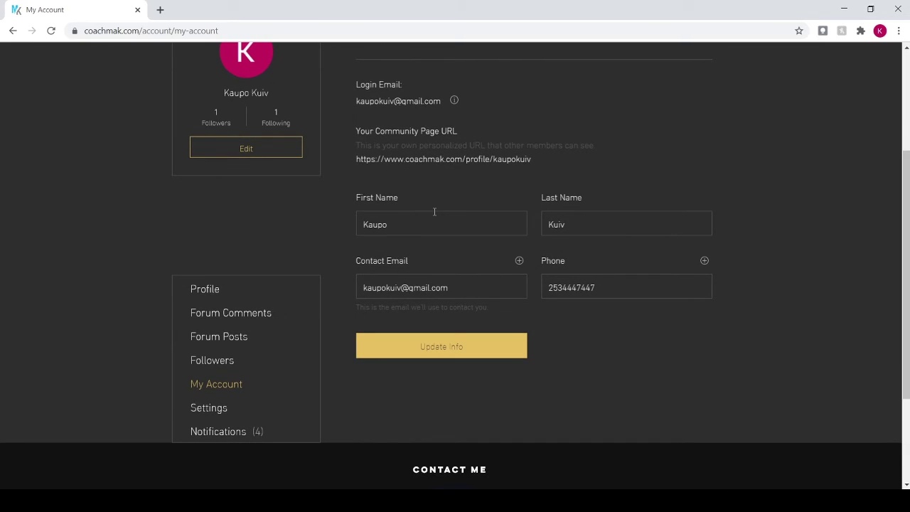
- Open the account's Settings and review the blog subscription, blog notification and forum notification options
left_click(217, 409)
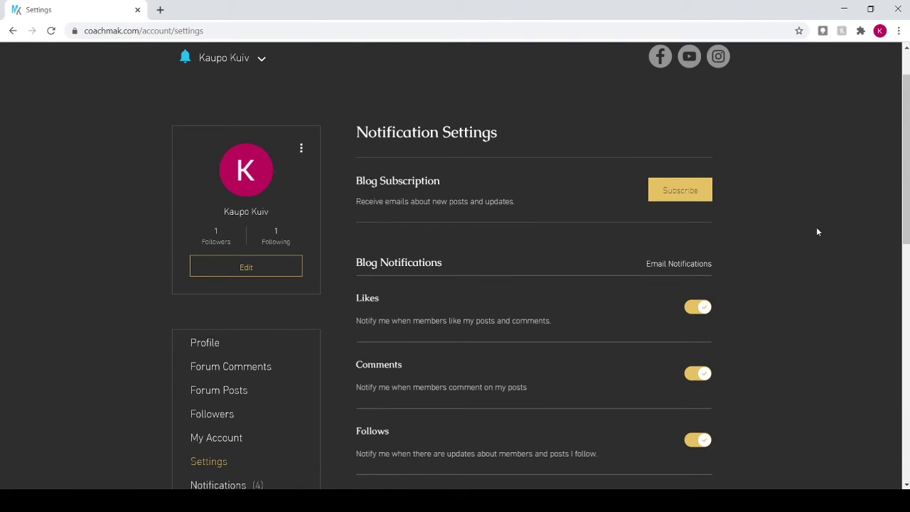
scroll(817, 227, "down", 2)
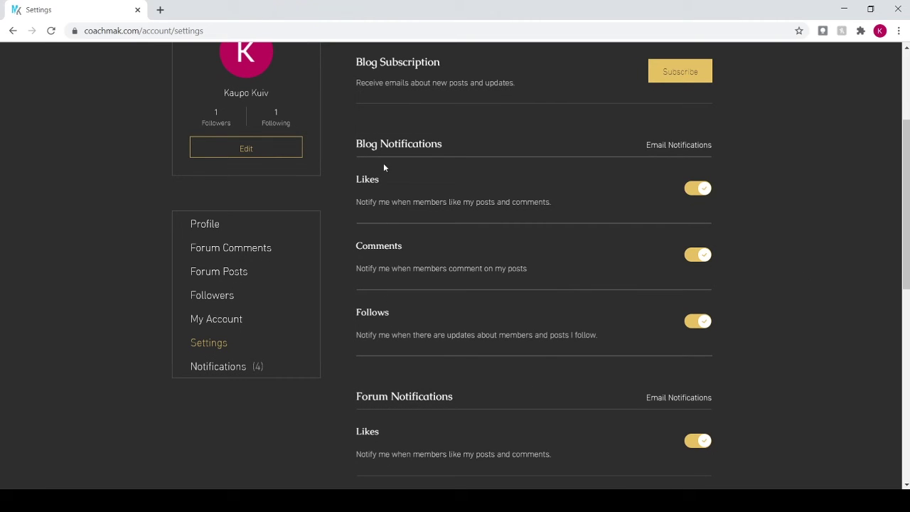
left_click_drag(356, 314, 388, 318)
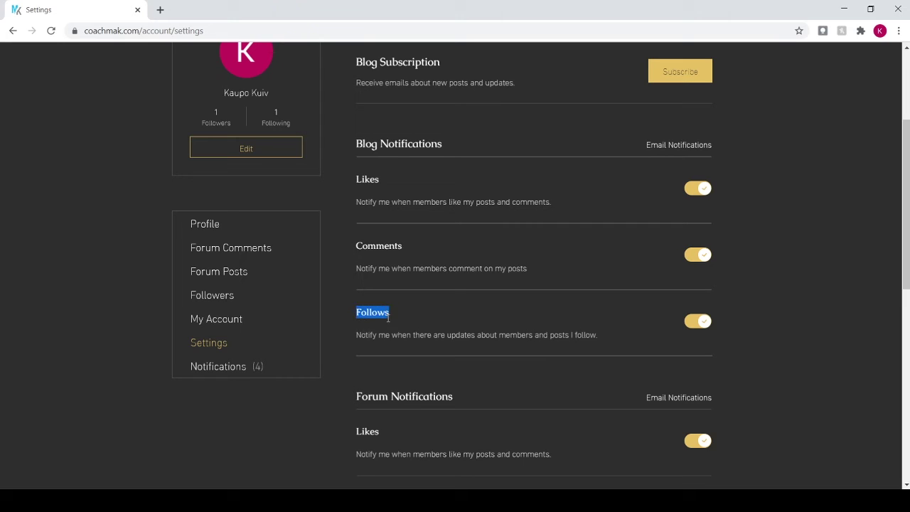
left_click(391, 315)
scroll(534, 368, "down", 2)
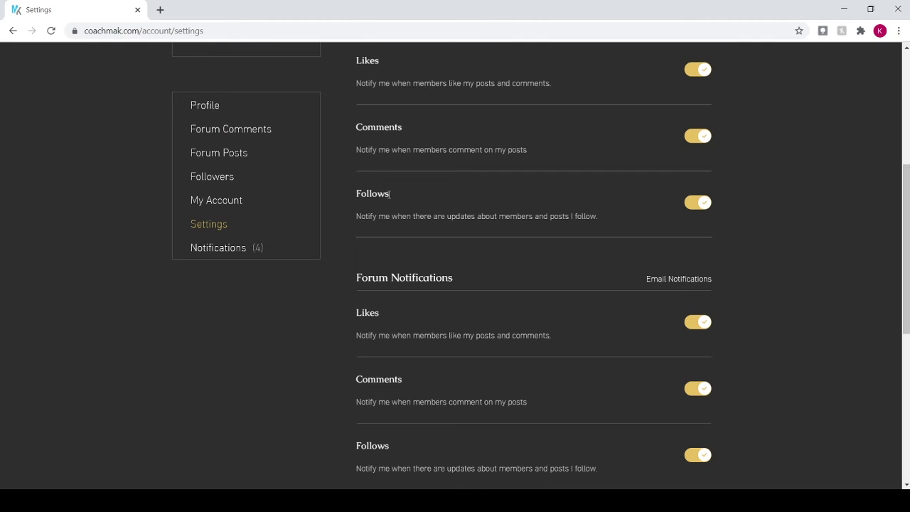
scroll(377, 206, "up", 3)
scroll(386, 238, "down", 2)
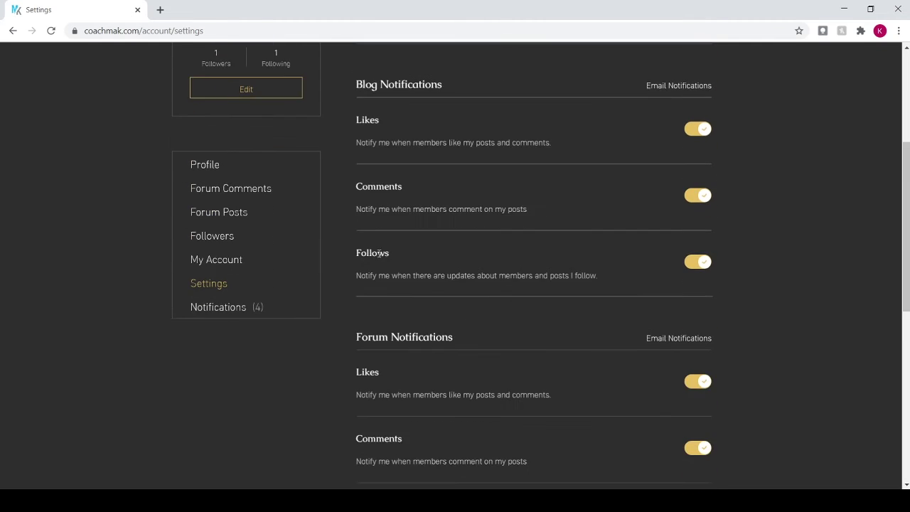
scroll(381, 248, "down", 3)
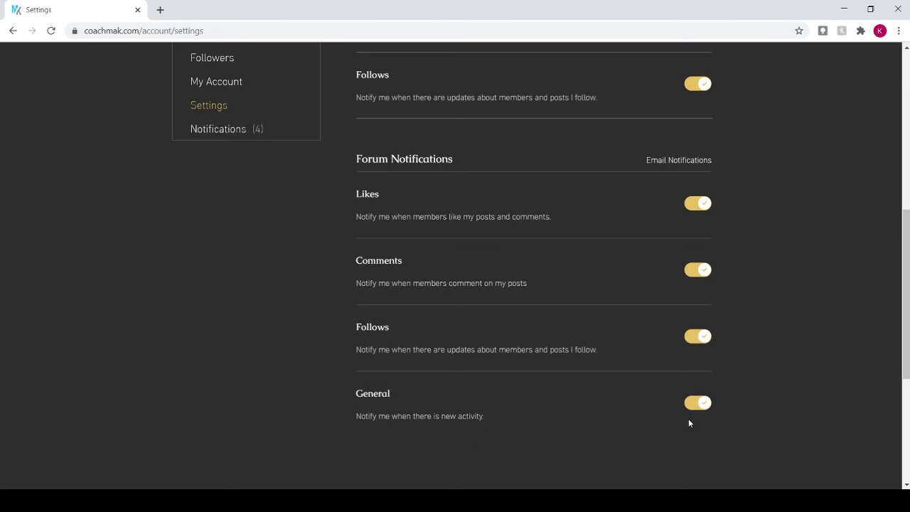
scroll(654, 423, "up", 1)
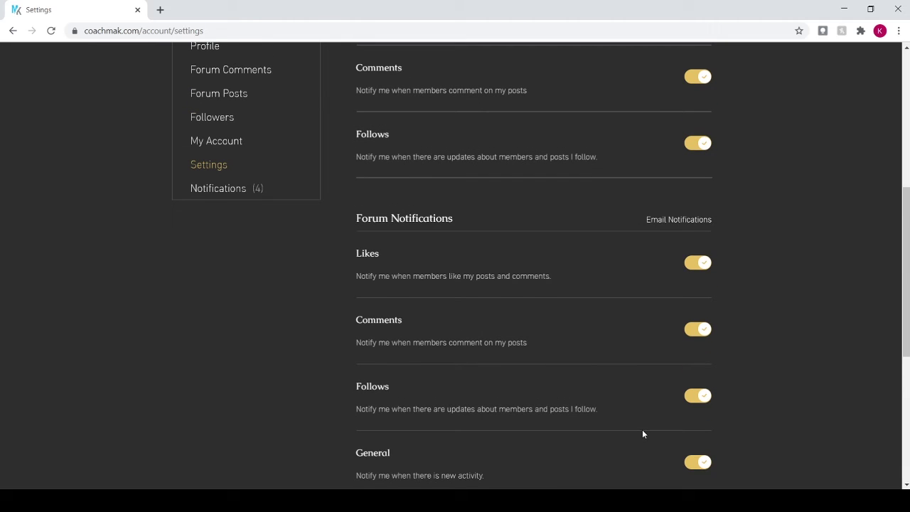
scroll(529, 419, "up", 4)
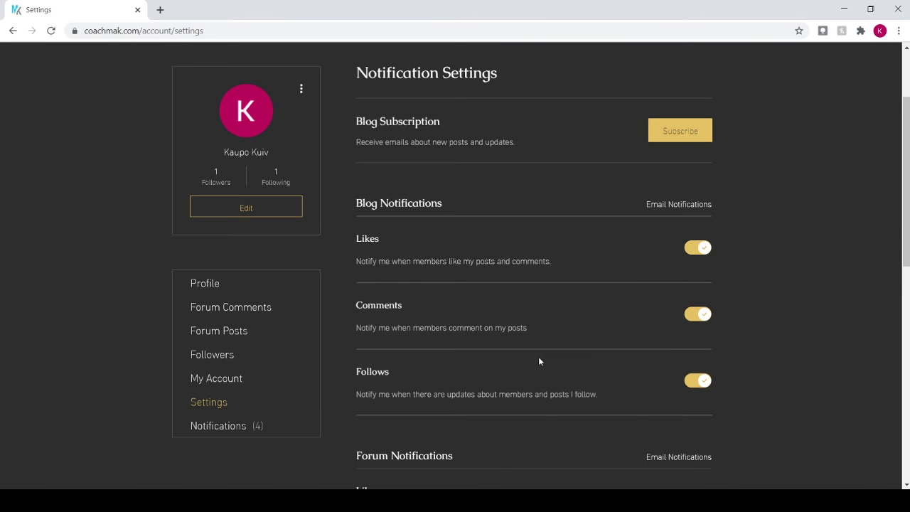
scroll(530, 355, "up", 2)
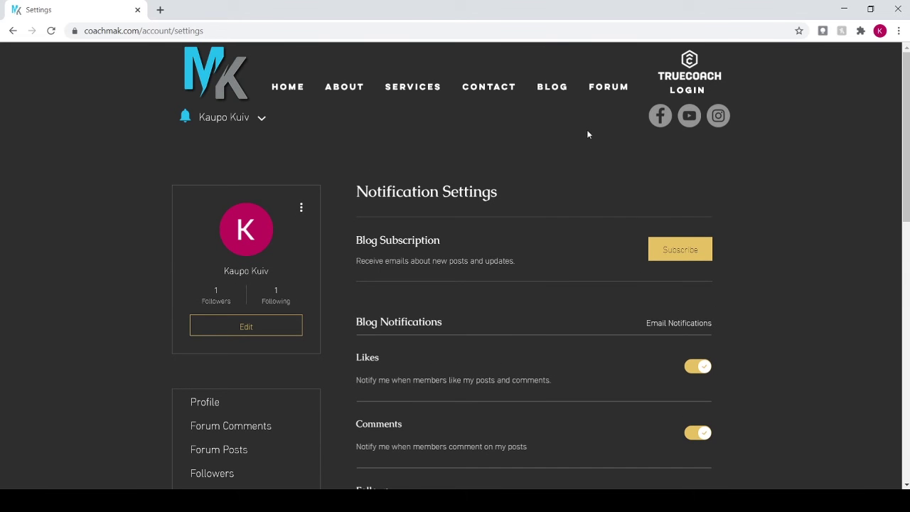
- Open the forum's Announcements category and examine its list of posts
left_click(607, 92)
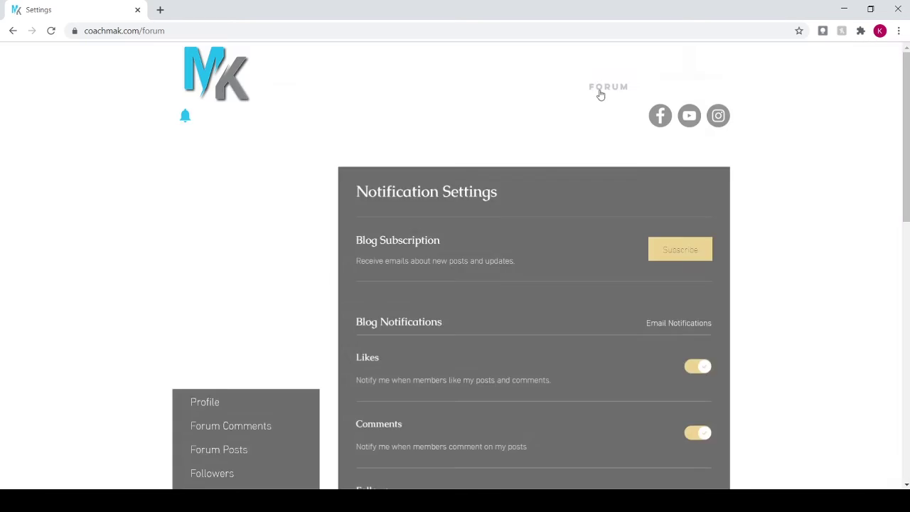
scroll(566, 148, "down", 1)
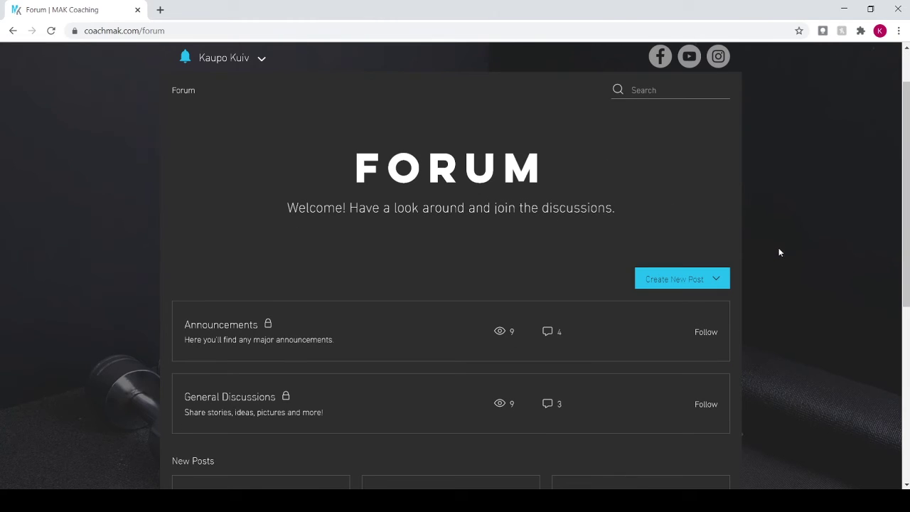
scroll(778, 235, "down", 2)
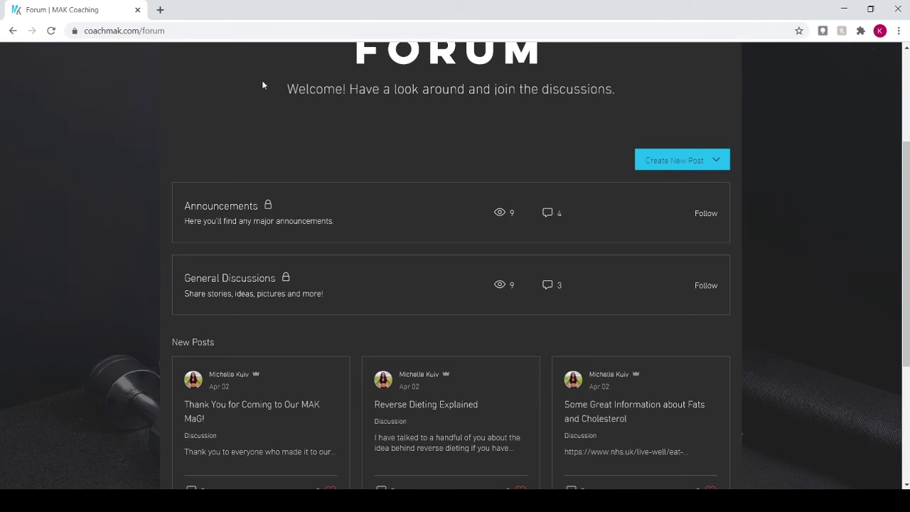
left_click(234, 208)
scroll(527, 330, "down", 3)
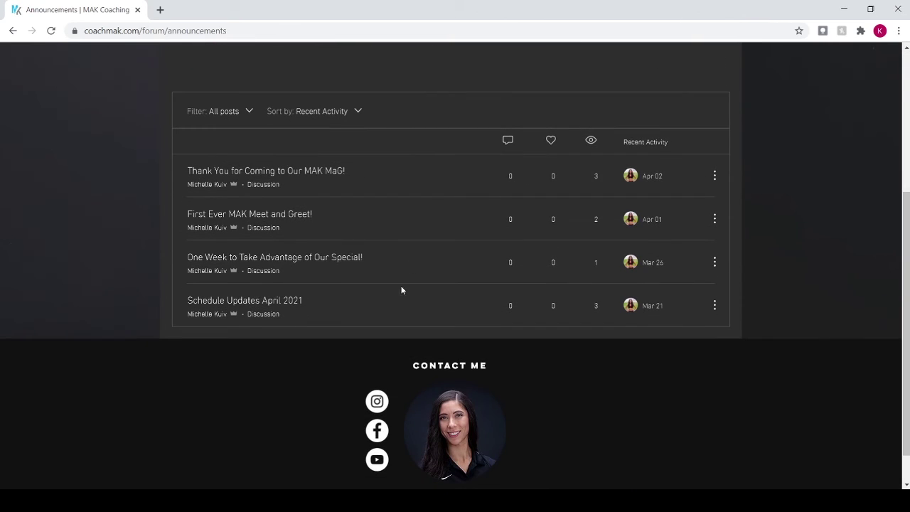
scroll(408, 289, "up", 1)
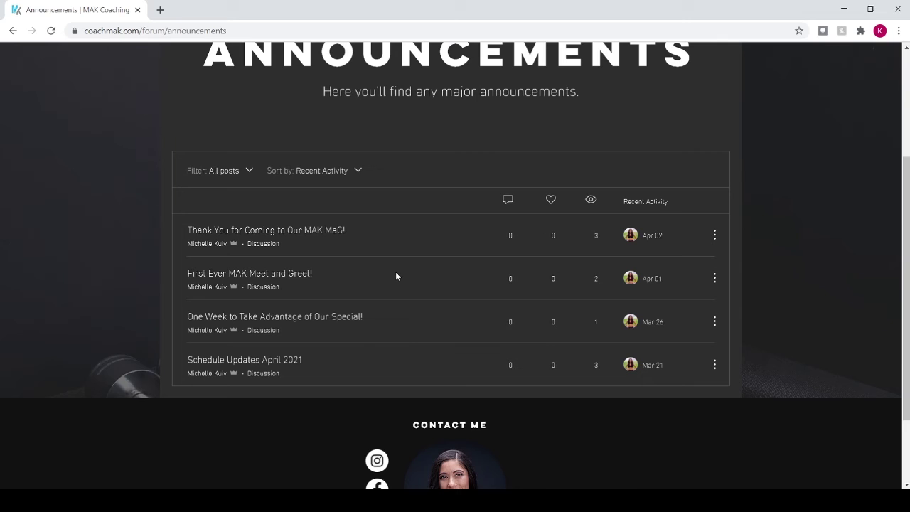
- Start a discussion post under General Discussions to examine its title and body fields, and leave without publishing
left_click(13, 32)
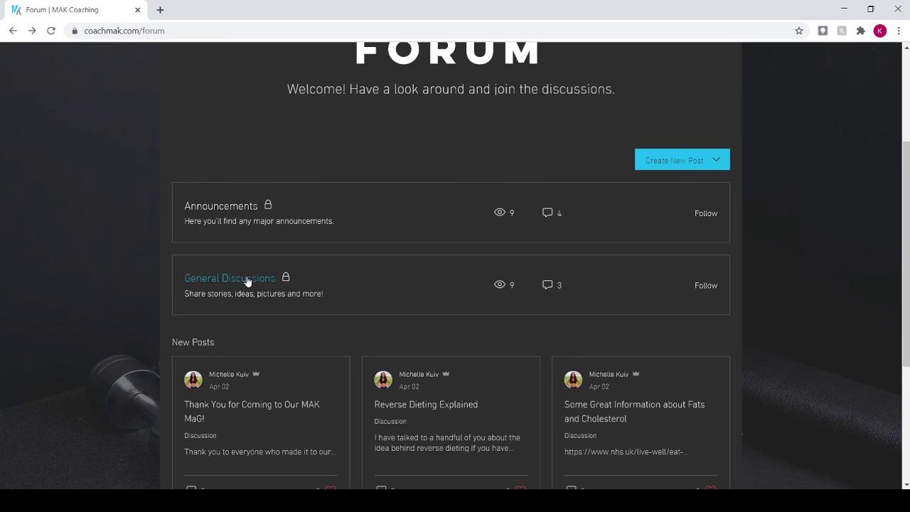
left_click(250, 283)
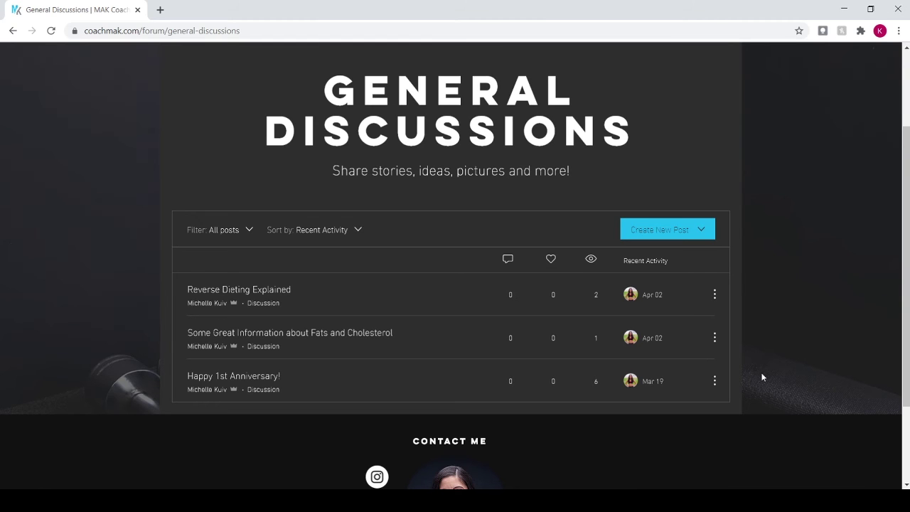
left_click(683, 233)
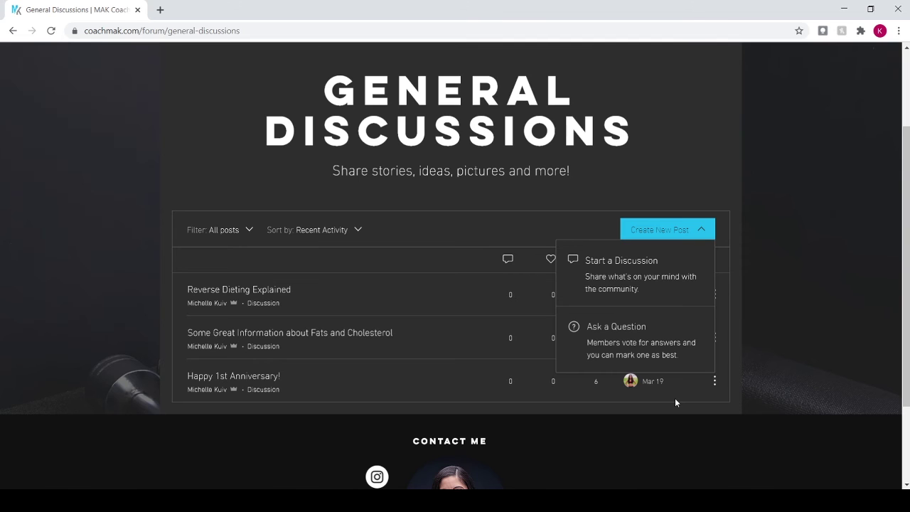
left_click(629, 286)
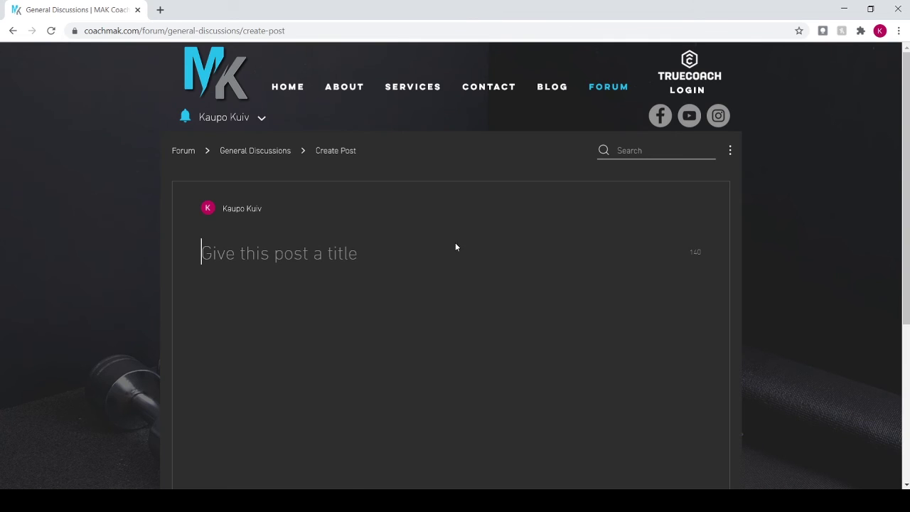
scroll(434, 227, "down", 2)
left_click(283, 138)
left_click(299, 168)
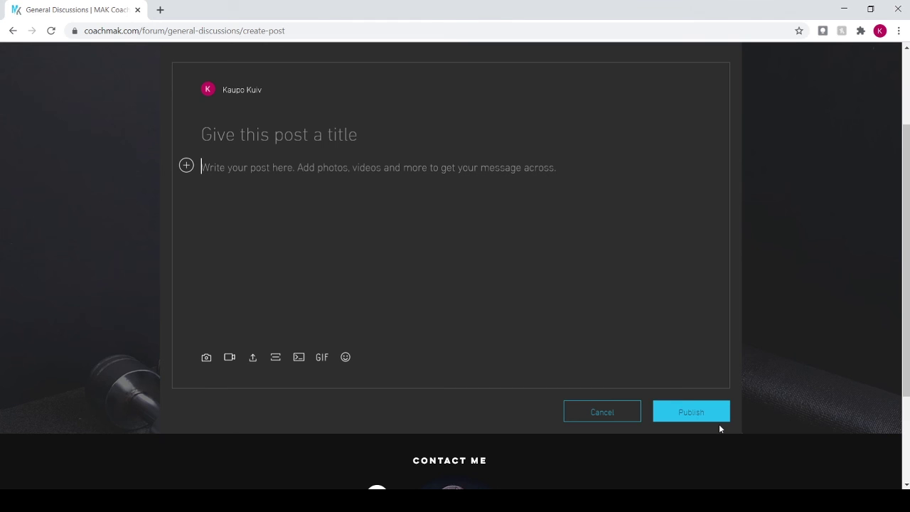
left_click(580, 418)
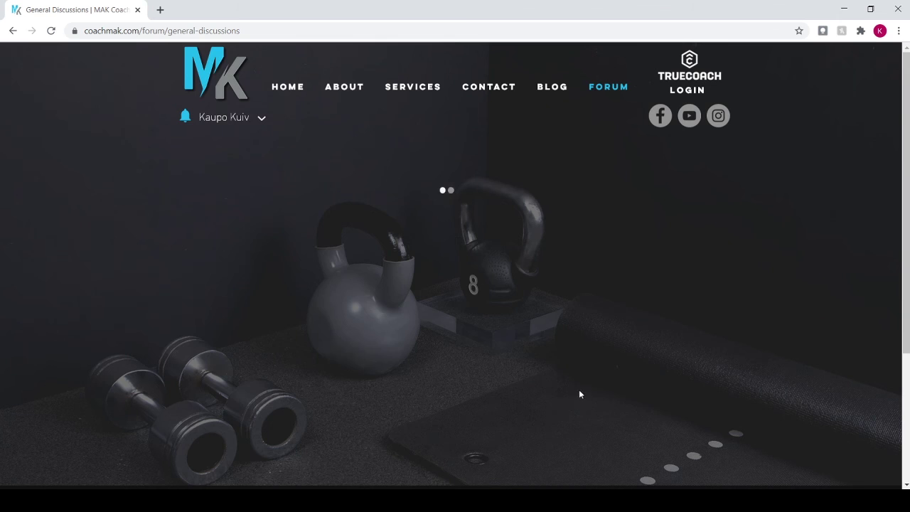
- Open the "Reverse Dieting Explained" discussion and examine its text, comment box and follow option
scroll(766, 317, "down", 4)
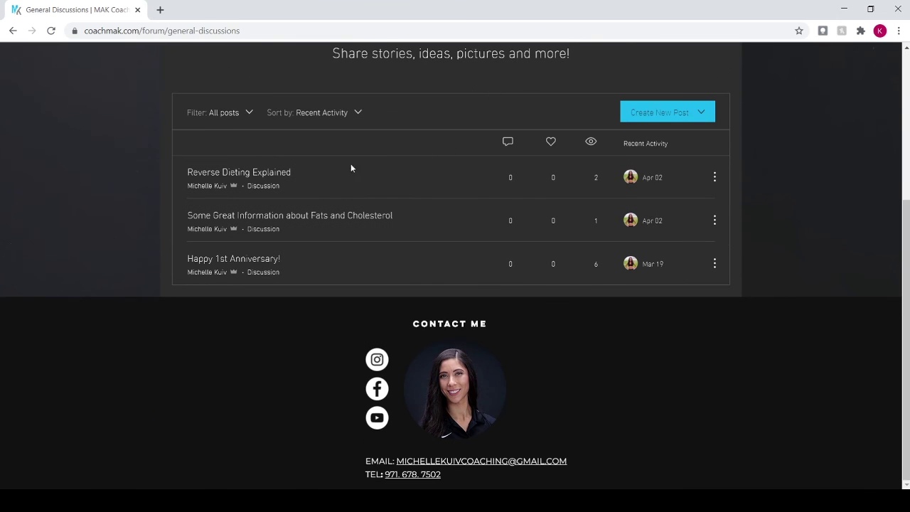
left_click(256, 172)
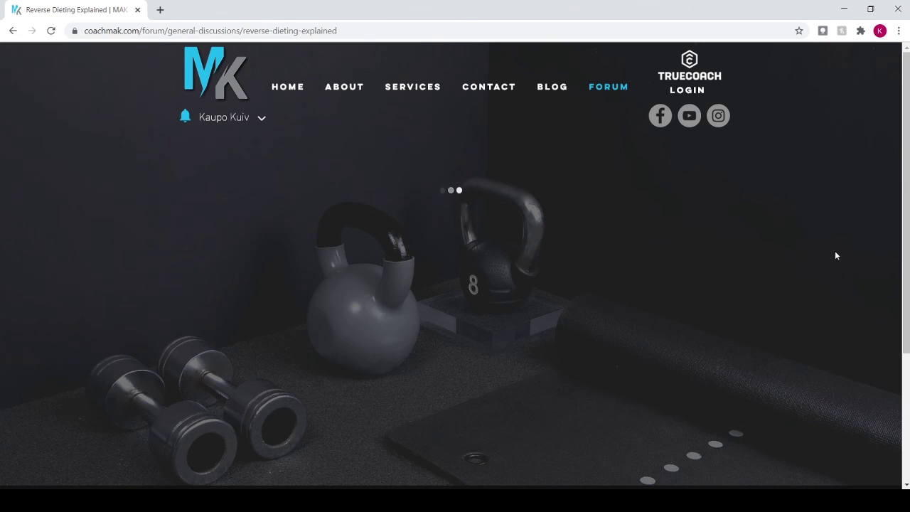
scroll(792, 242, "down", 3)
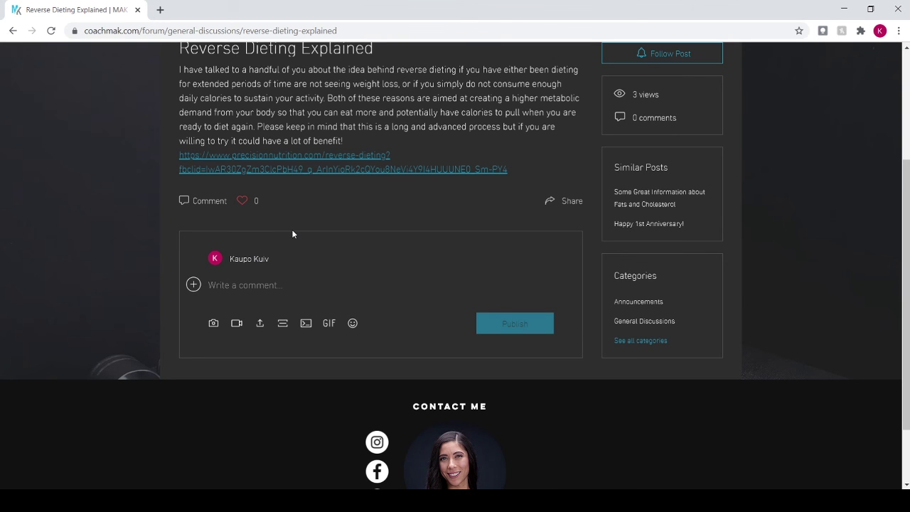
scroll(362, 238, "up", 3)
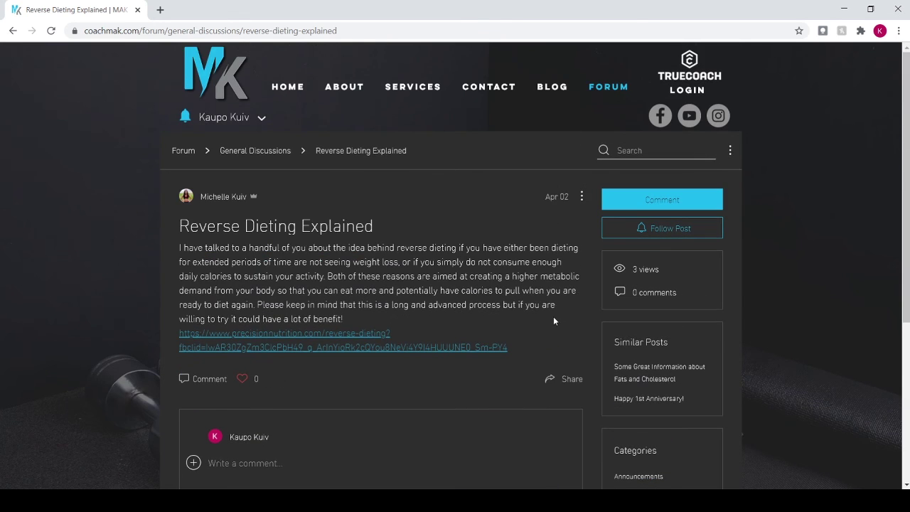